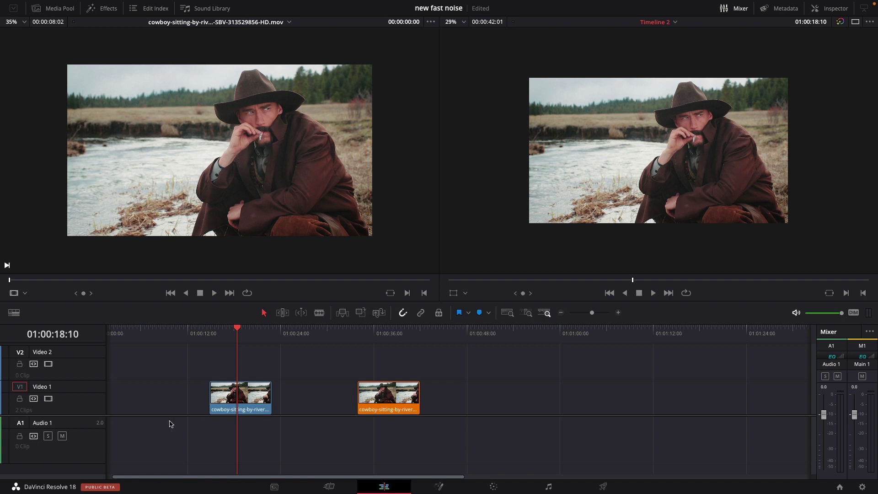
- Drag Fast Noise from Open FX's Resolve FX Texture onto the selected first cowboy clip
left_click(250, 402)
left_click(104, 8)
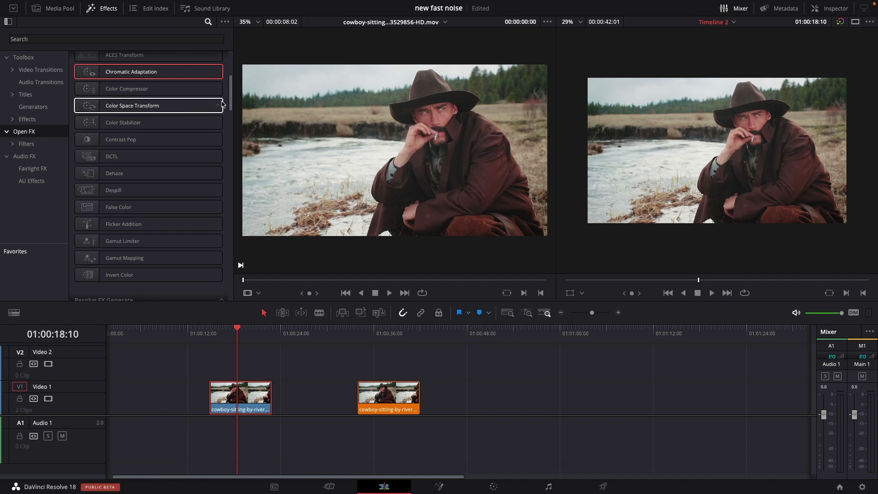
left_click_drag(231, 106, 229, 266)
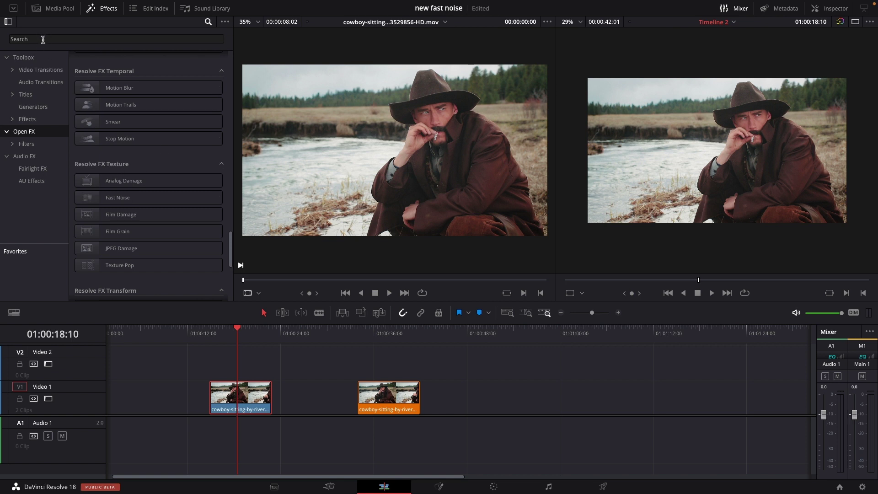
left_click_drag(136, 198, 249, 398)
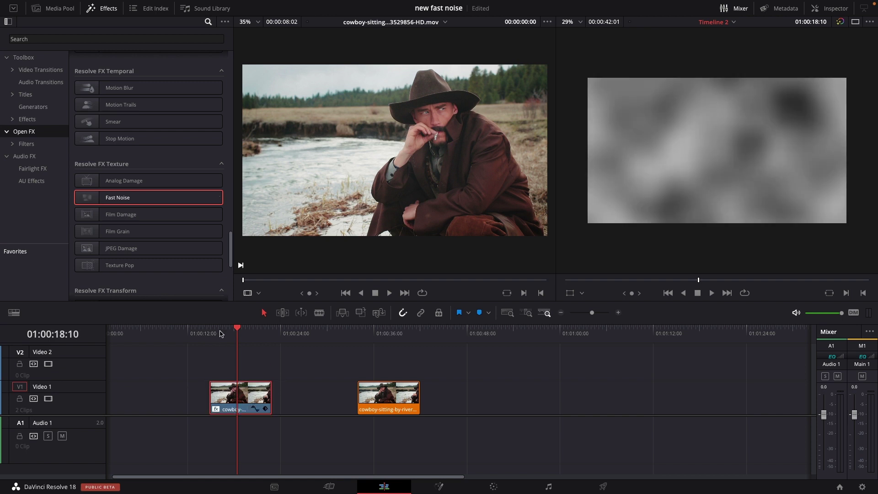
- In the Inspector's Fast Noise settings, apply the Mist preset and enlarge Scale to 1.442
left_click(839, 9)
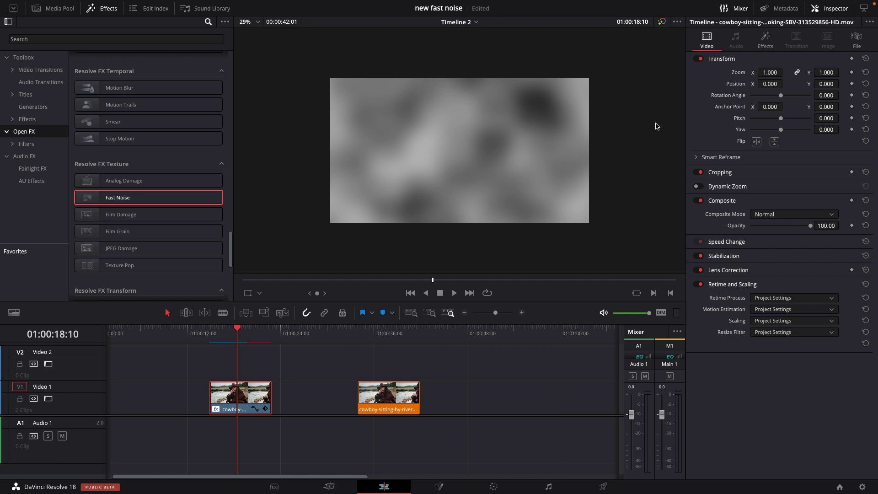
left_click(766, 48)
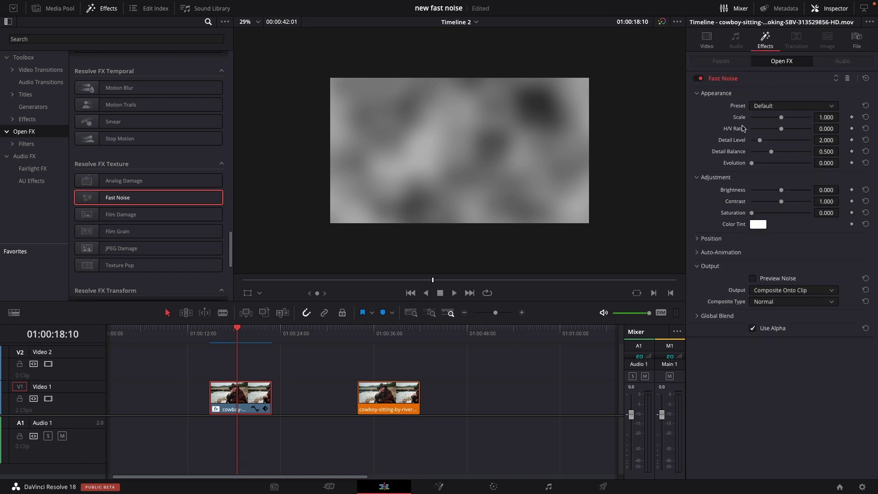
left_click(773, 106)
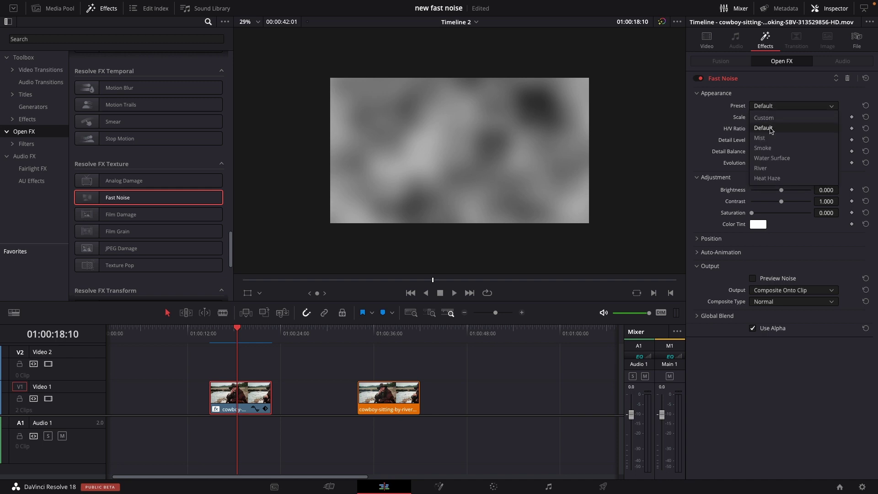
left_click(759, 138)
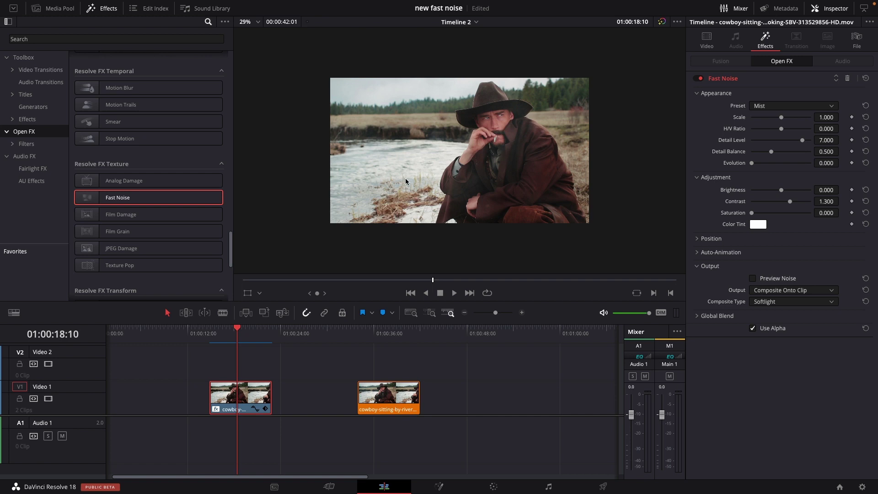
scroll(439, 156, "up", 1)
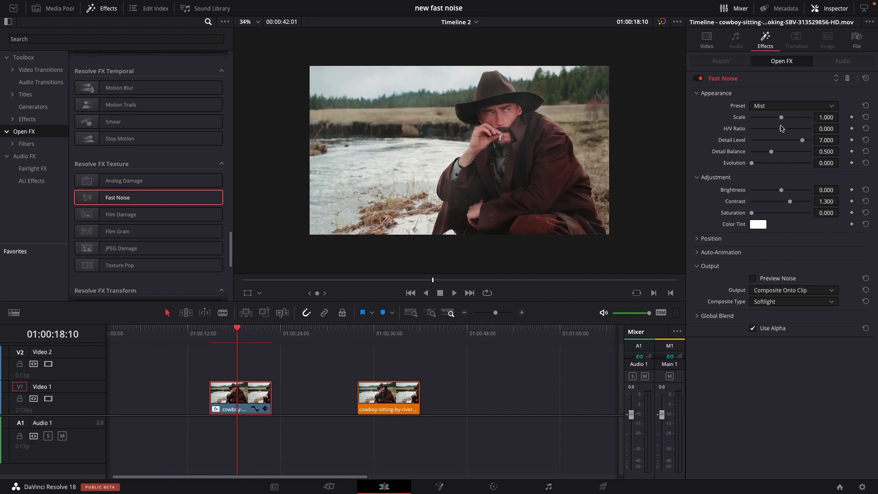
left_click_drag(783, 120, 796, 120)
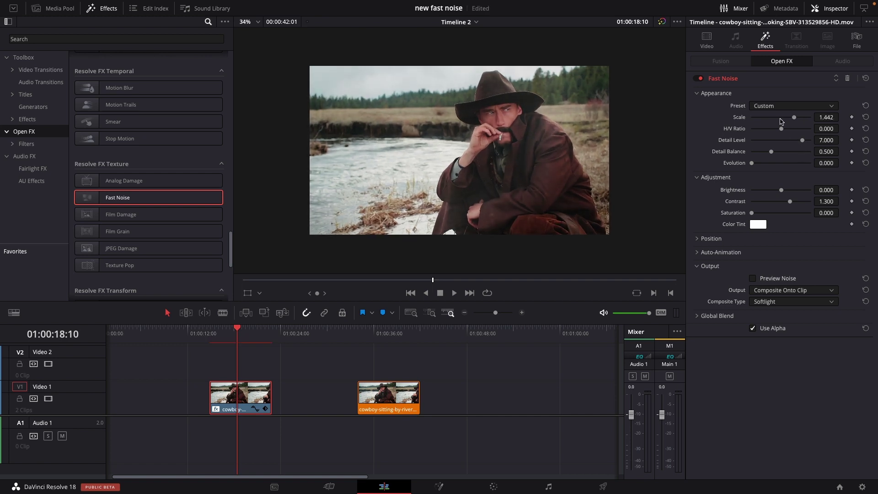
- Try the Smoke, then Water Surface presets, preview playback, and save the project
left_click(788, 108)
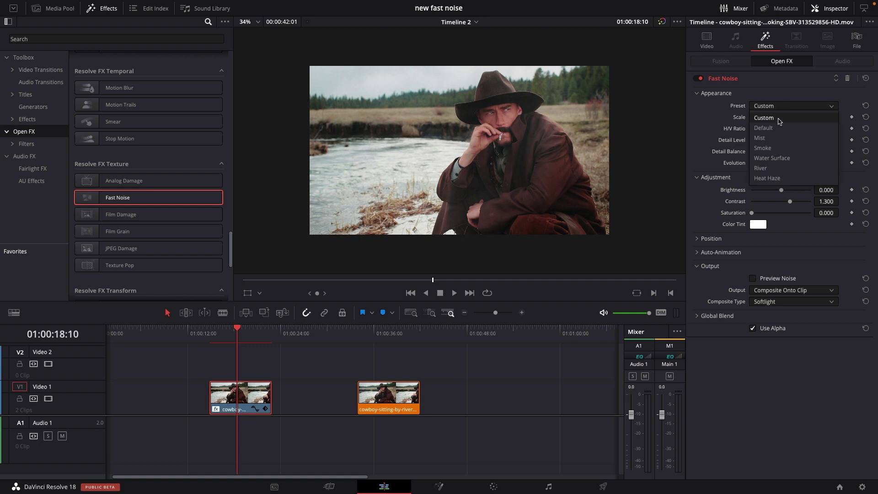
left_click(780, 147)
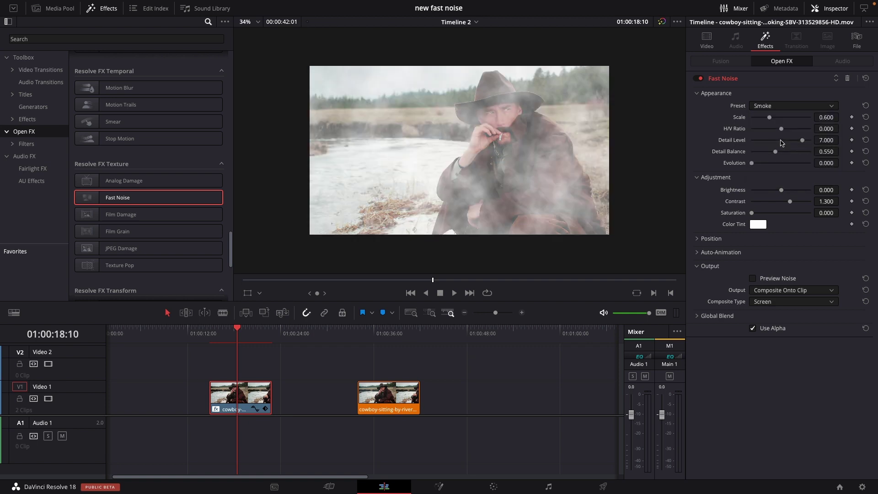
left_click(780, 106)
left_click(780, 158)
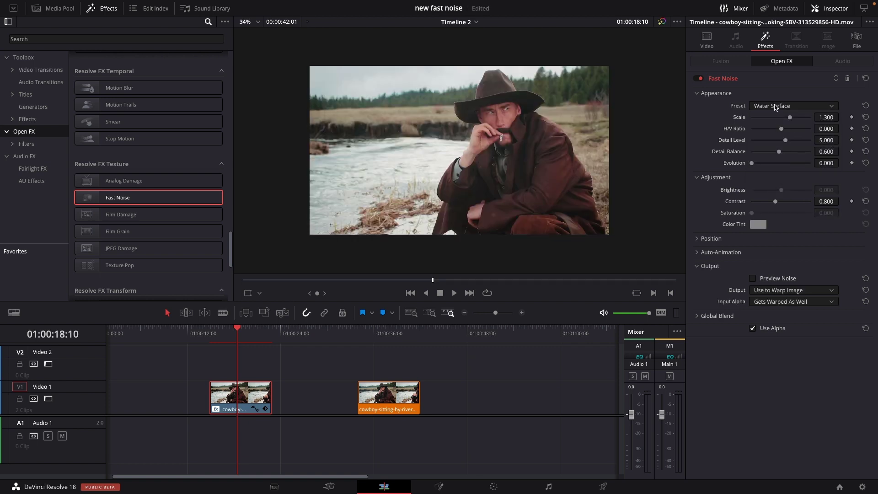
key("space")
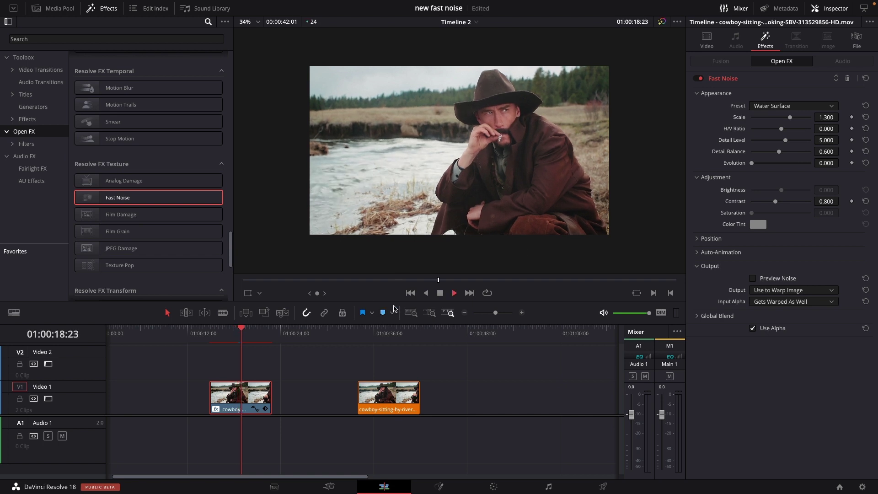
key("space")
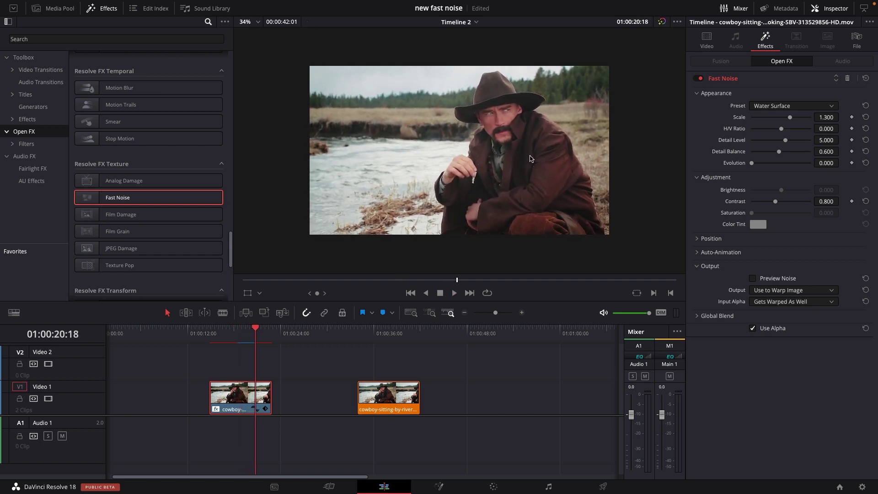
key("ctrl+s")
- Switch to the River preset, replay the clip, and save
left_click(764, 109)
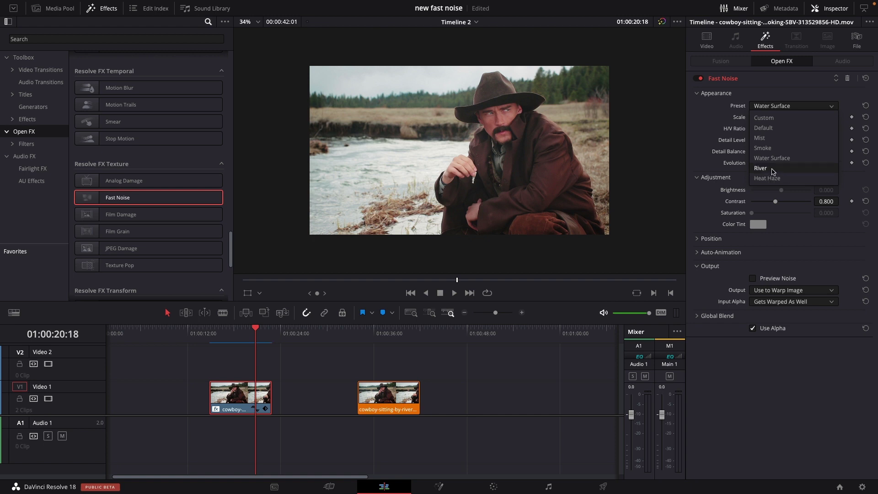
left_click(773, 171)
left_click(222, 337)
key("space")
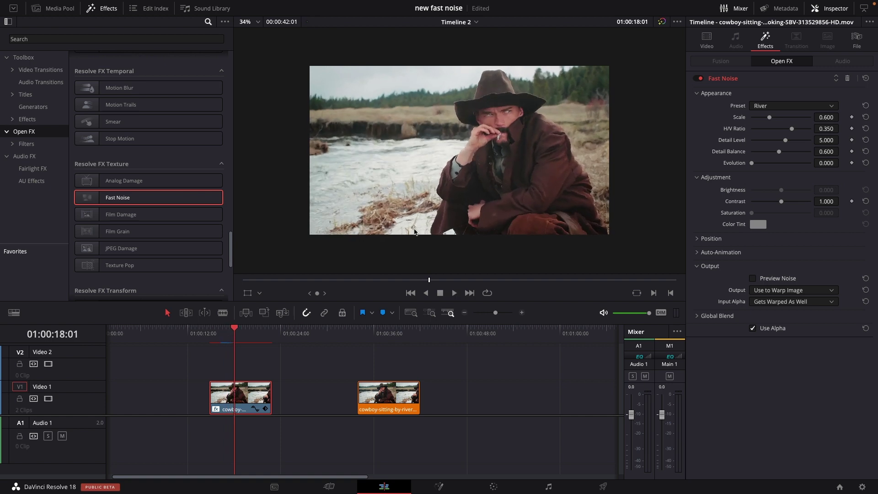
key("ctrl+s")
- Settle on the Heat Haze preset, preview it playing, and save
left_click(776, 106)
left_click(768, 174)
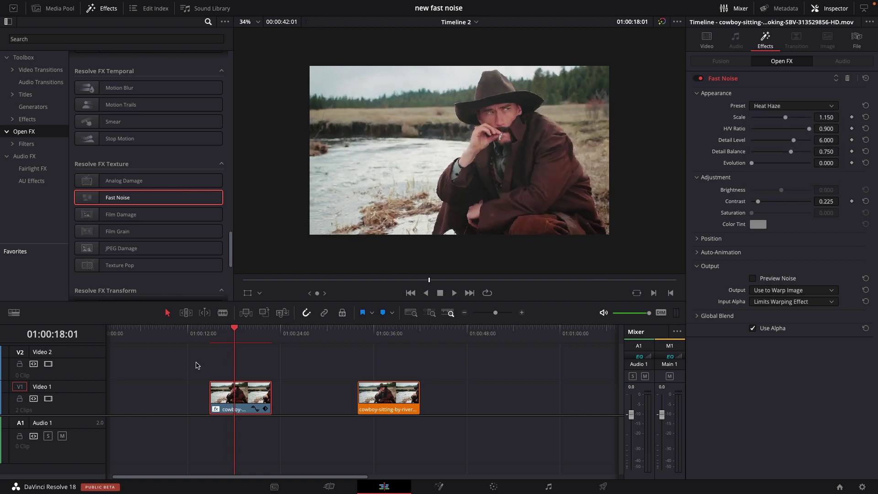
left_click(205, 333)
key("space")
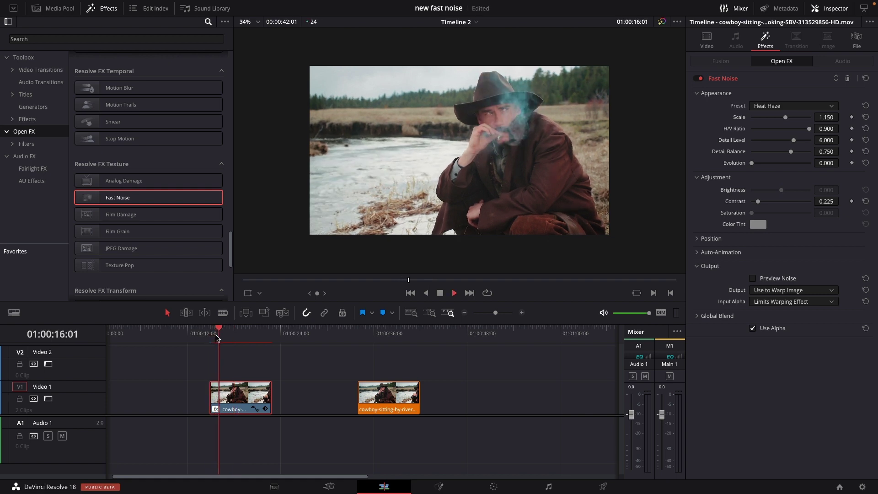
key("space")
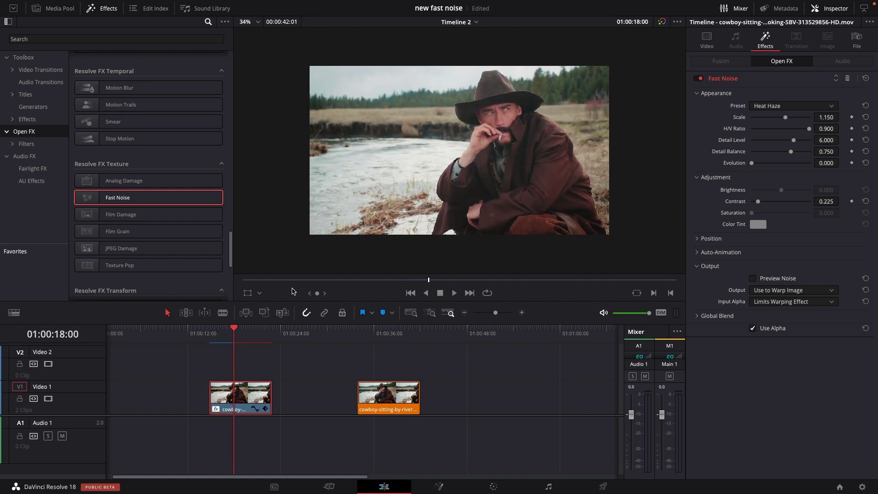
key("ctrl+s")
- Choose the Smoke preset, save, and preview playback from 01:00:16:13
left_click(769, 106)
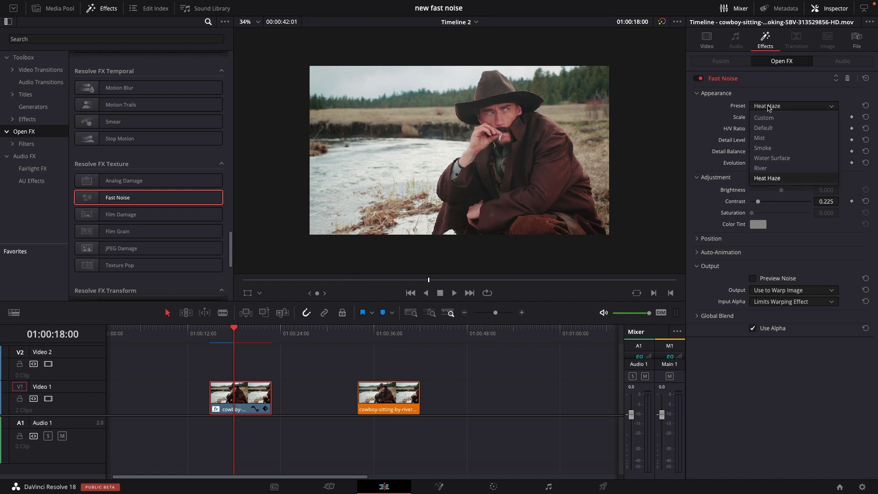
left_click(771, 149)
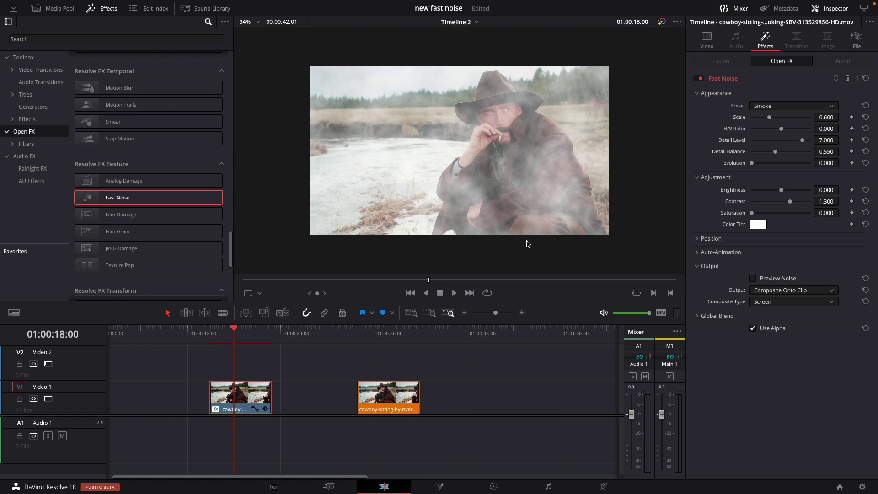
key("ctrl+s")
left_click(223, 339)
key("space")
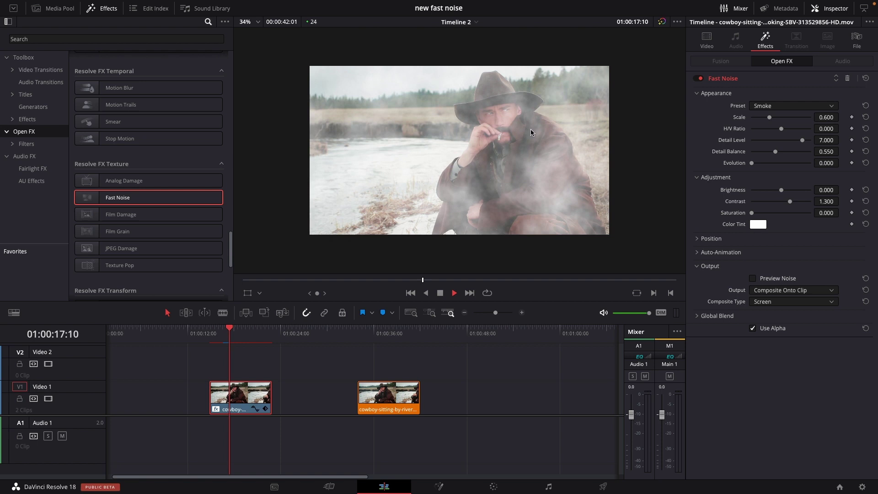
key("space")
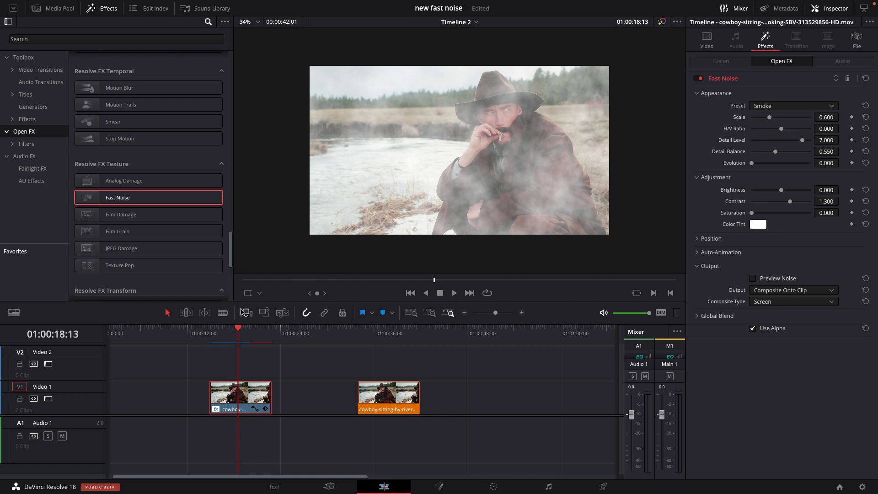
- Keyframe Fast Noise Scale at 0.186 at 01:00:14:20, then a larger Scale later
left_click(209, 335)
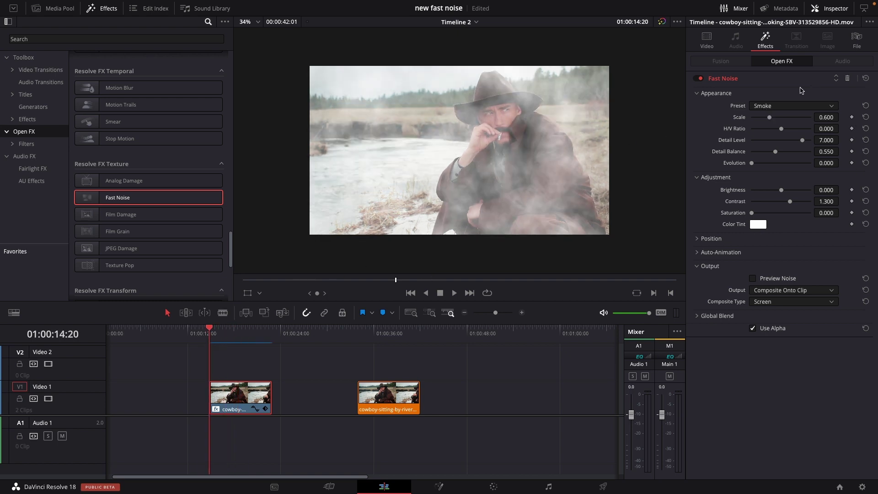
left_click_drag(770, 119, 757, 123)
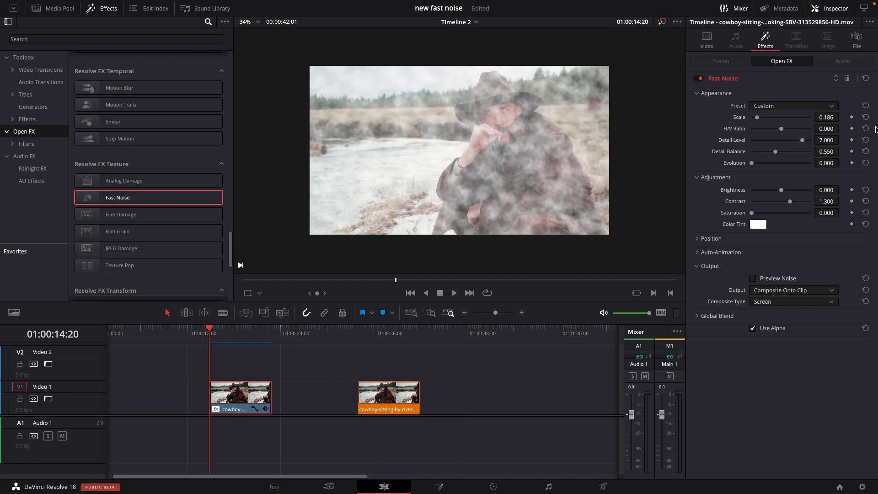
left_click(852, 118)
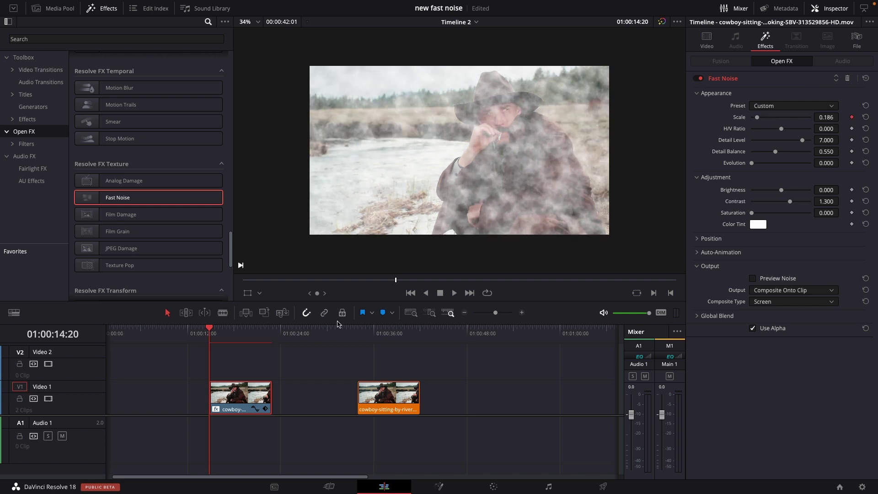
left_click(231, 335)
left_click_drag(231, 339, 232, 339)
left_click_drag(757, 118, 769, 118)
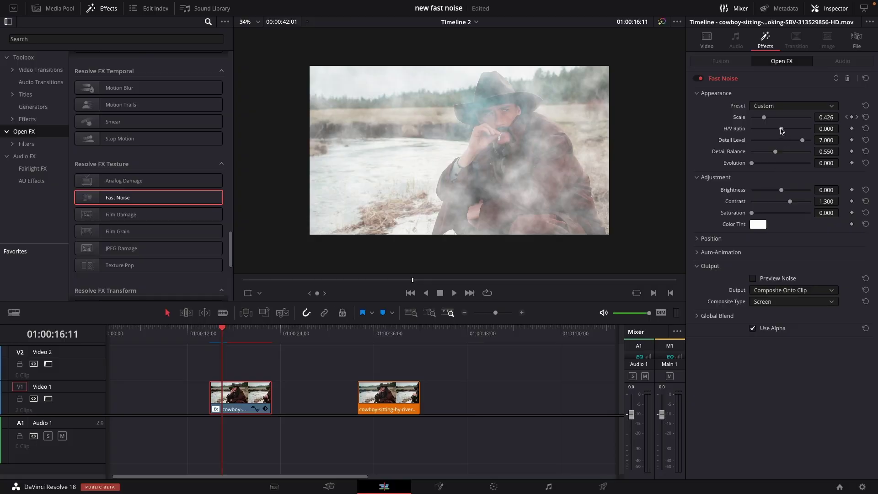
- Raise H/V Ratio to 0.155, lower Detail Level to about 6.5, and brighten the smoke slightly
left_click_drag(782, 131, 786, 130)
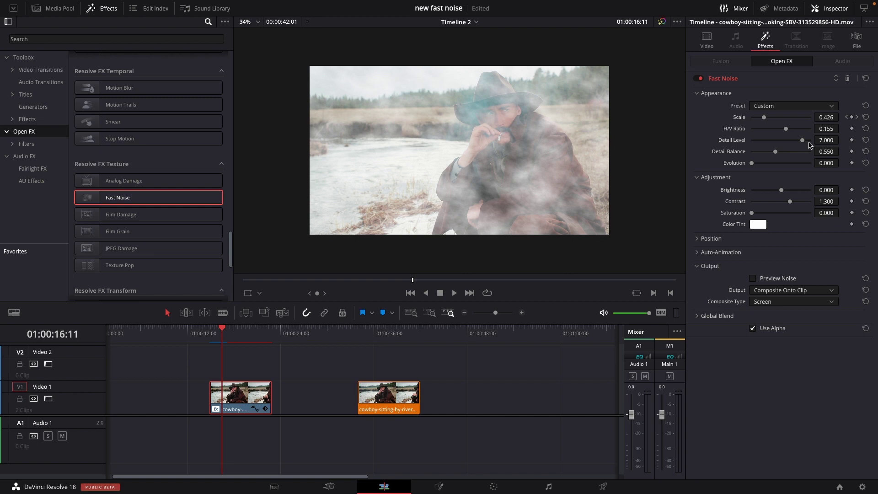
left_click_drag(802, 141, 745, 166)
left_click_drag(781, 192, 756, 214)
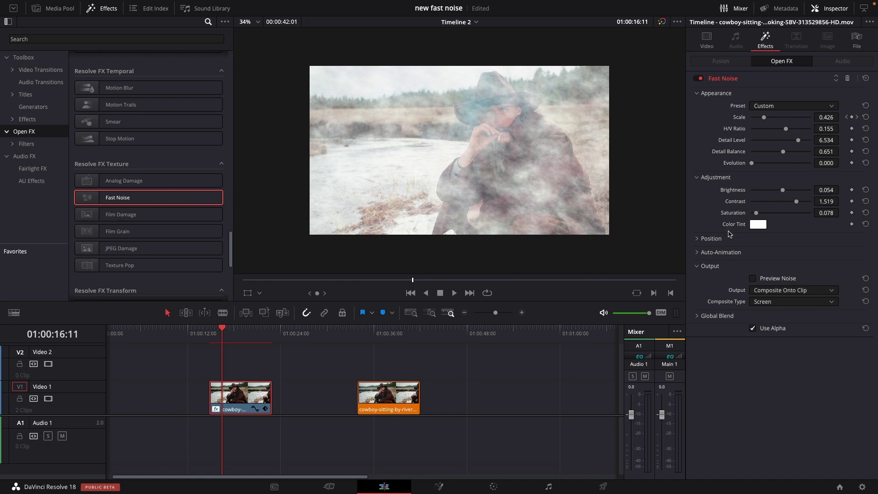
- Save, nudge the smoke's Position X, set Rotation to 37.6, and expand Auto-Animation
key("ctrl+s")
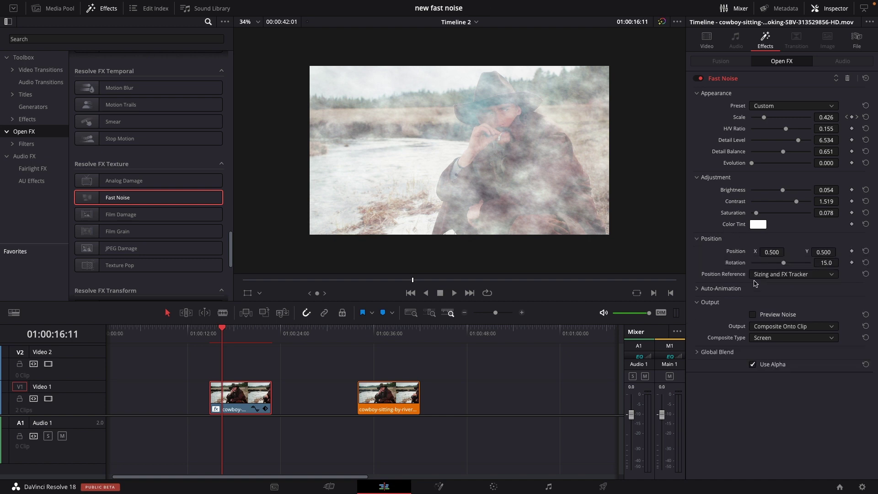
left_click_drag(772, 252, 771, 252)
left_click_drag(785, 264, 788, 264)
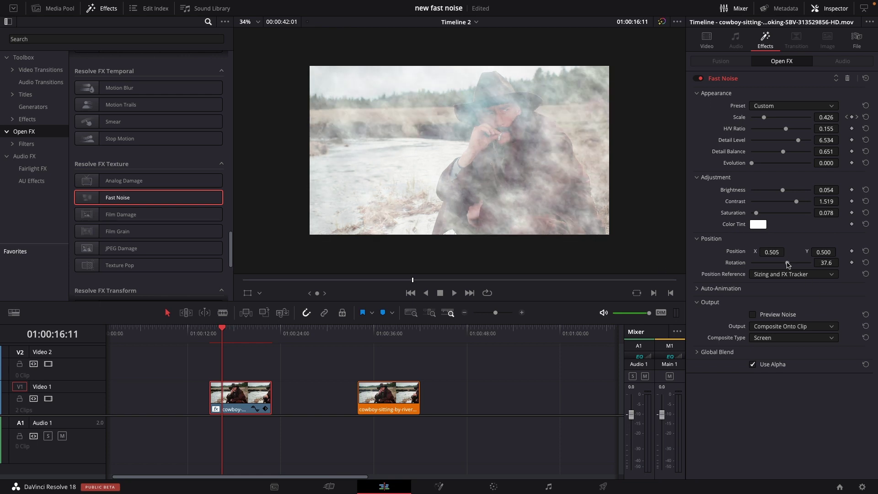
left_click(696, 289)
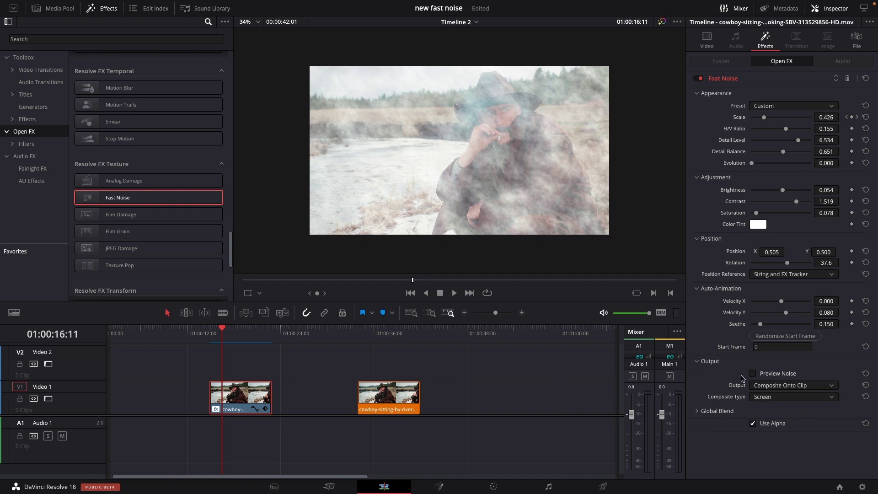
- Try Add as the smoke's Composite Type, then return it to Screen
left_click(785, 398)
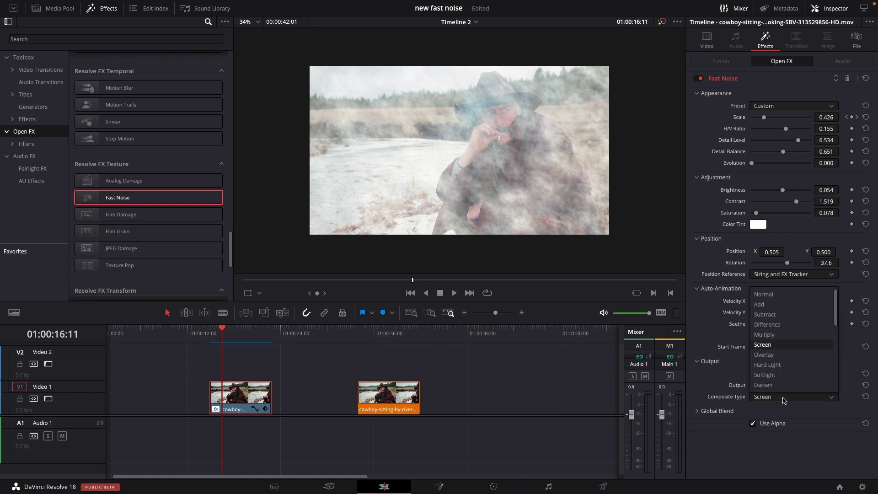
left_click(772, 304)
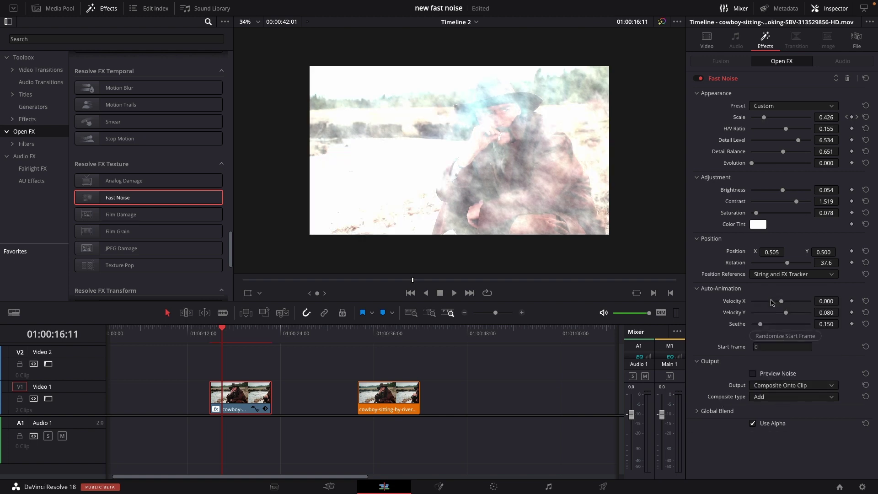
left_click(774, 397)
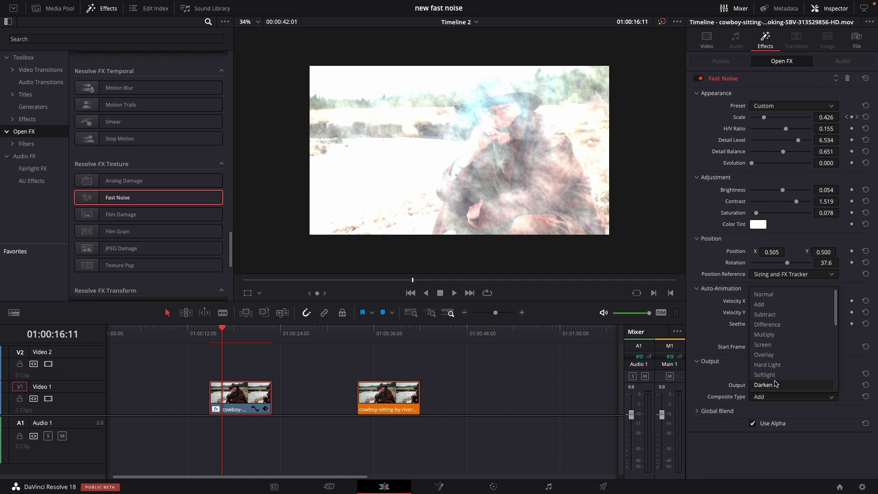
left_click(777, 345)
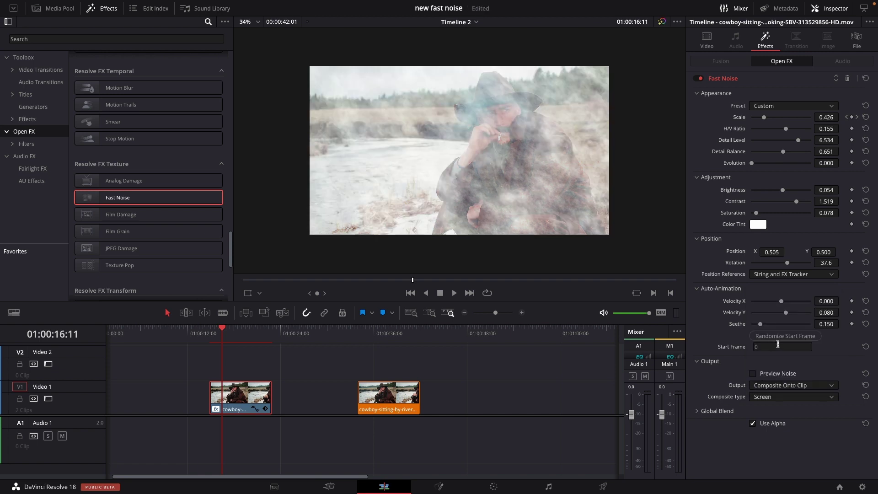
- Save and play the first clip from its start to preview the animated smoke
key("ctrl+s")
key("Up")
key("space")
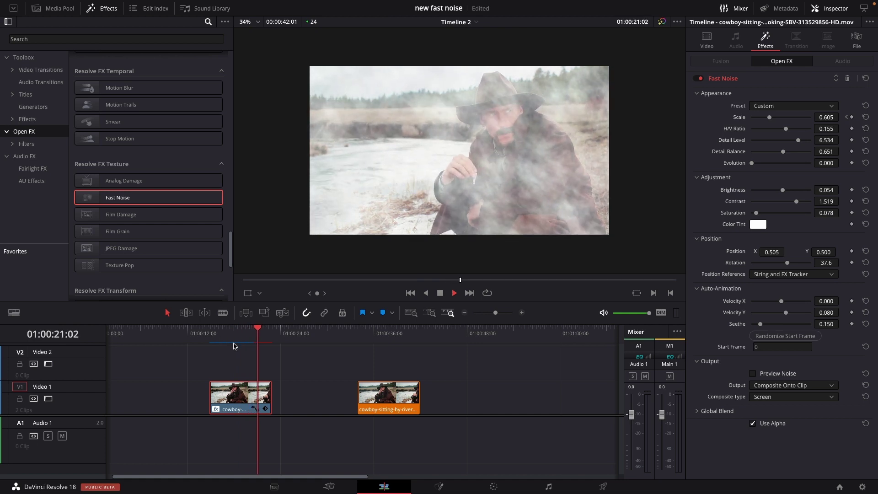
key("space")
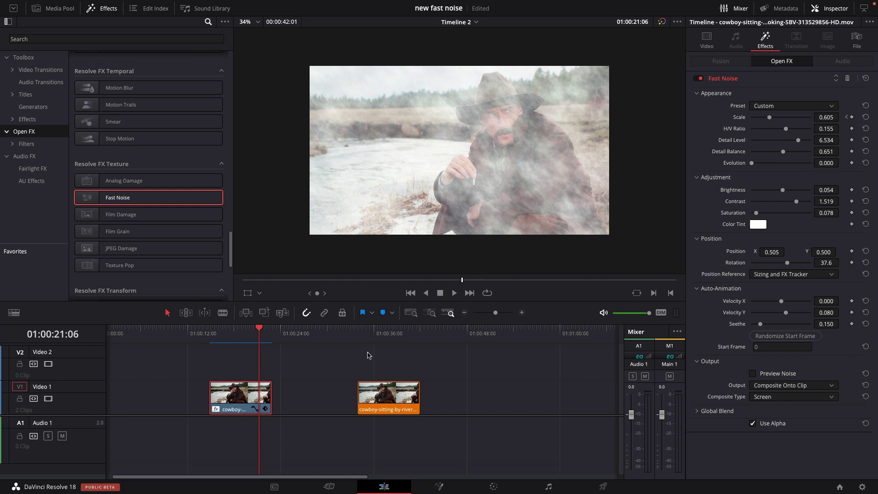
- Select the second cowboy clip and add serial node 02 on the Color page
left_click(358, 338)
left_click(374, 390)
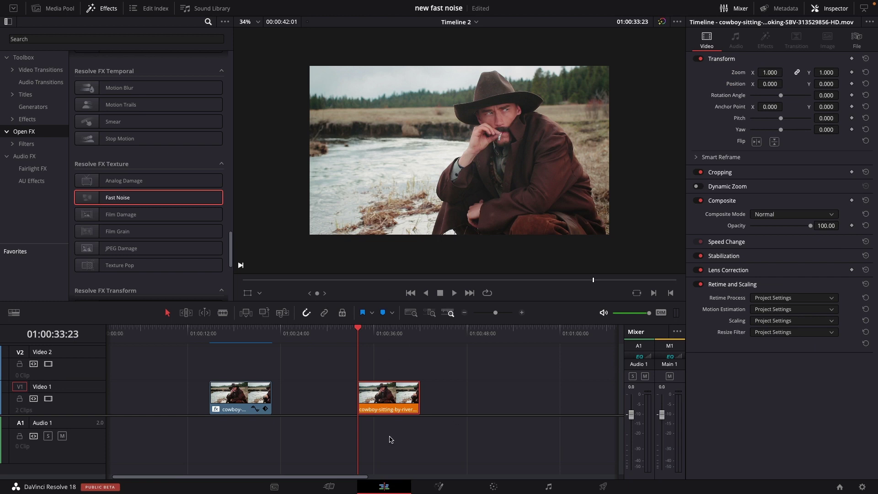
left_click(493, 486)
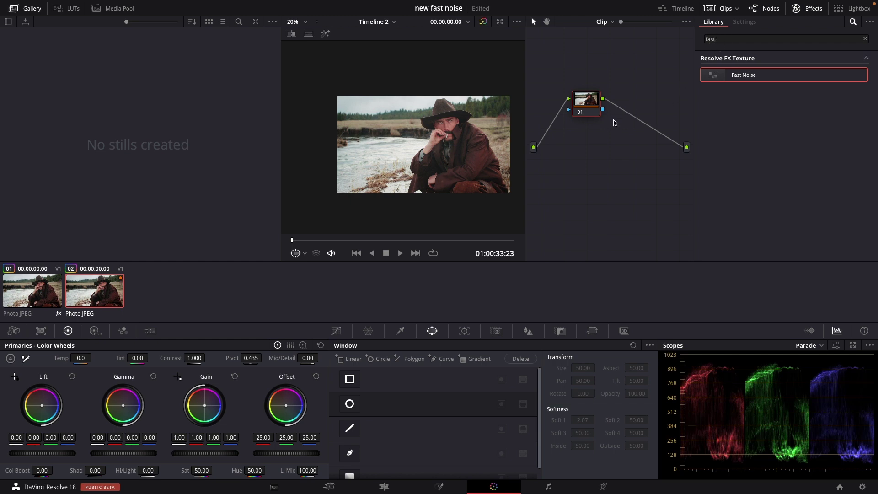
key("alt+s")
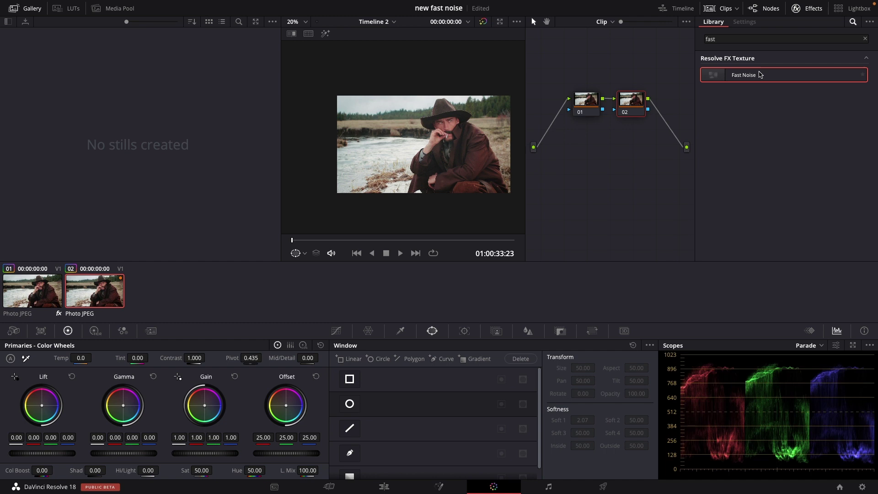
- Apply Fast Noise to node 02 with the Smoke preset, Scale 0.789, slightly darker brightness
left_click_drag(759, 74, 637, 108)
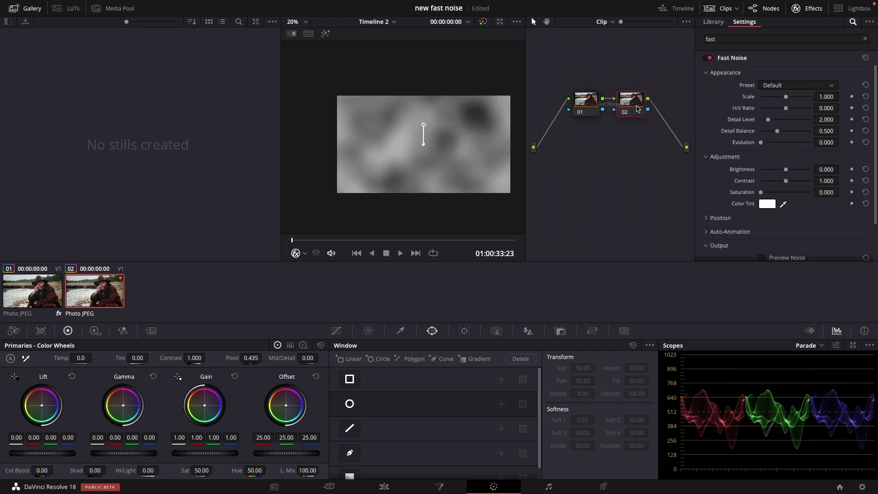
left_click(778, 86)
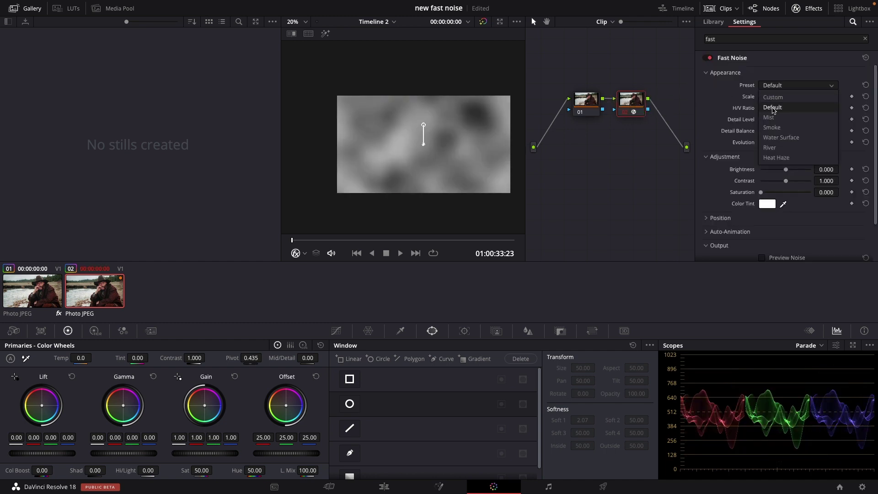
left_click(781, 128)
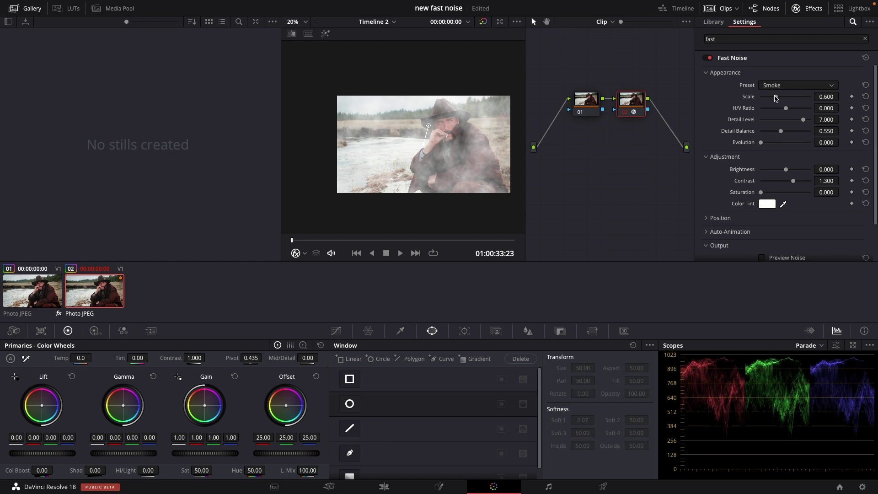
left_click_drag(776, 97, 762, 143)
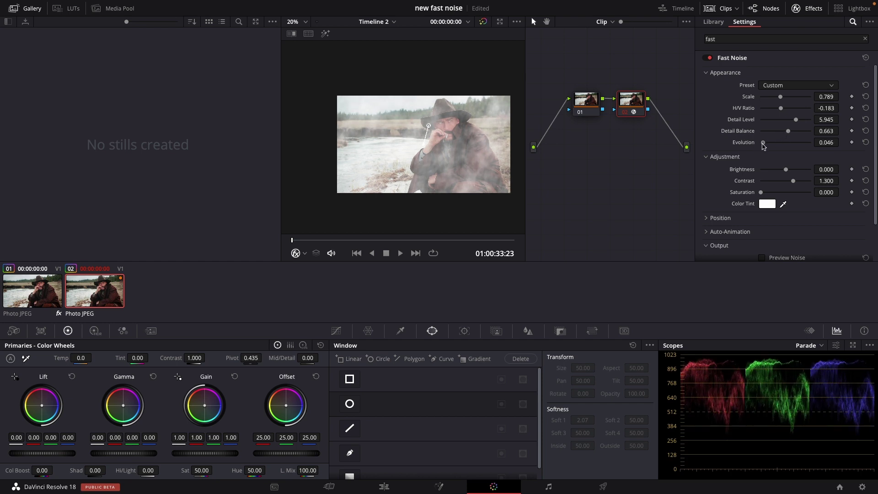
left_click_drag(786, 171, 765, 193)
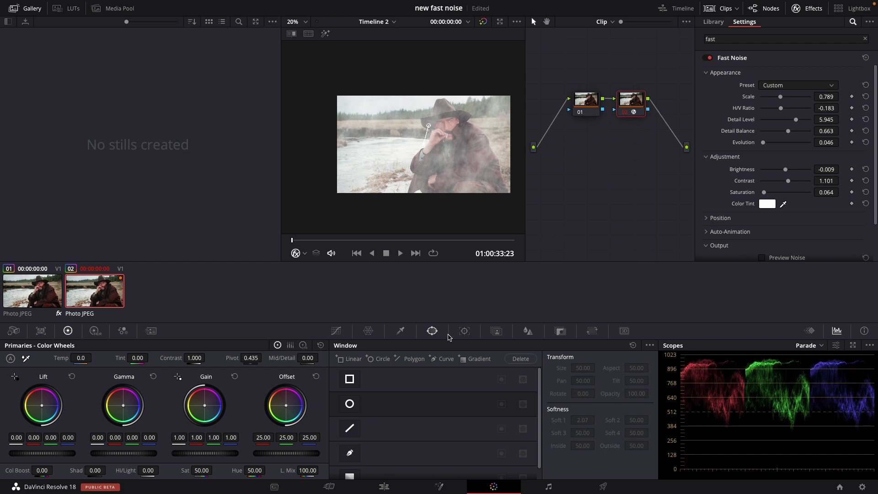
- Draw a closed curve window for the smoke and soften it: Soft 1 1.80, Inside 0.58, Outside 1.22
left_click(350, 453)
left_click(308, 206)
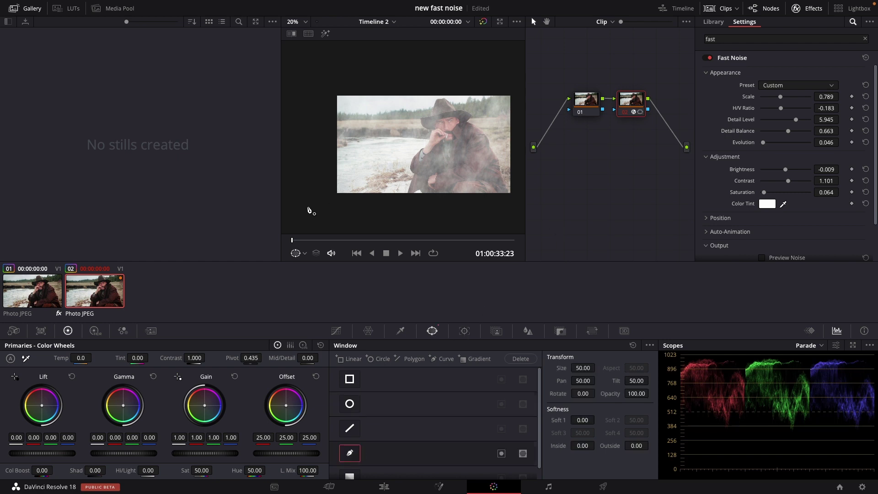
left_click_drag(328, 171, 346, 158)
left_click(371, 140)
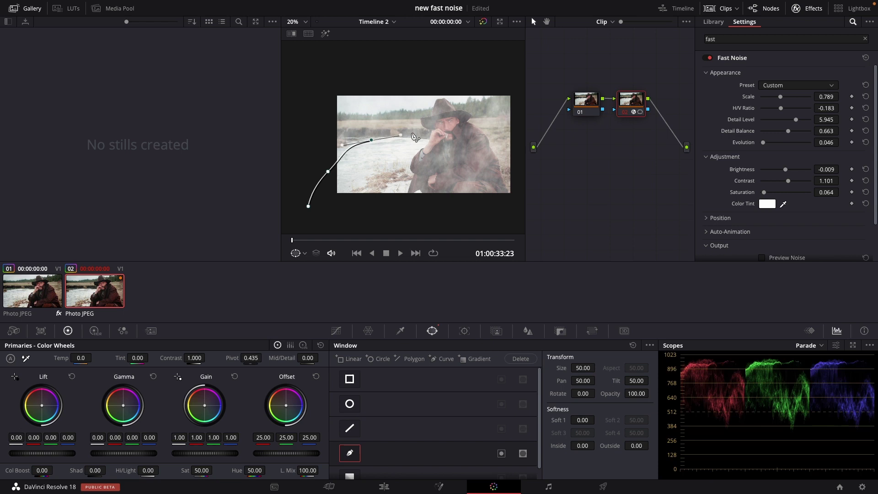
left_click_drag(482, 129, 517, 133)
left_click(517, 194)
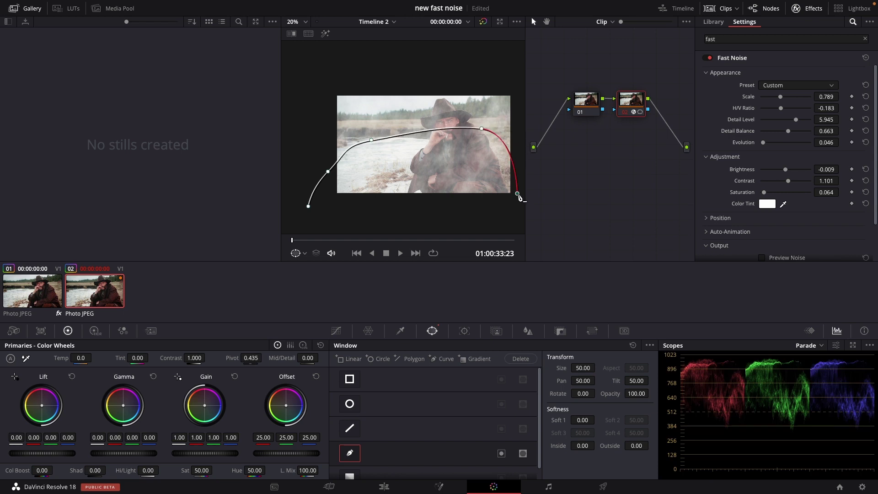
left_click_drag(515, 218, 524, 216)
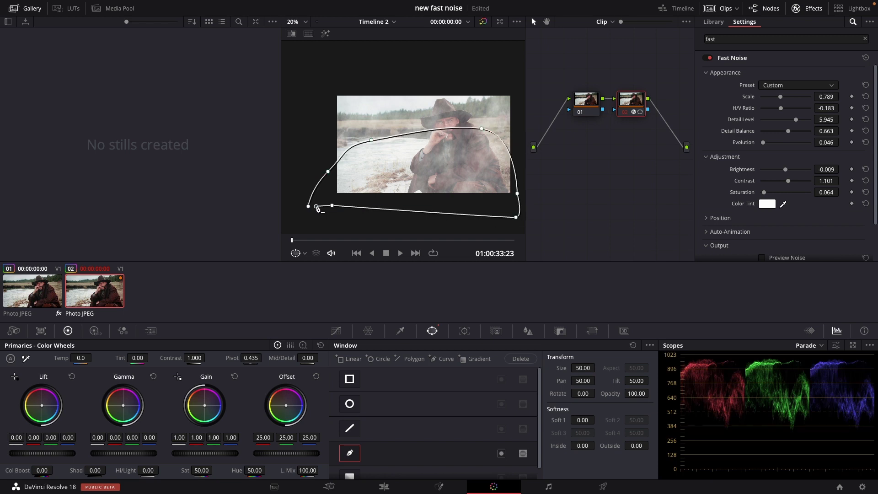
left_click_drag(309, 206, 332, 205)
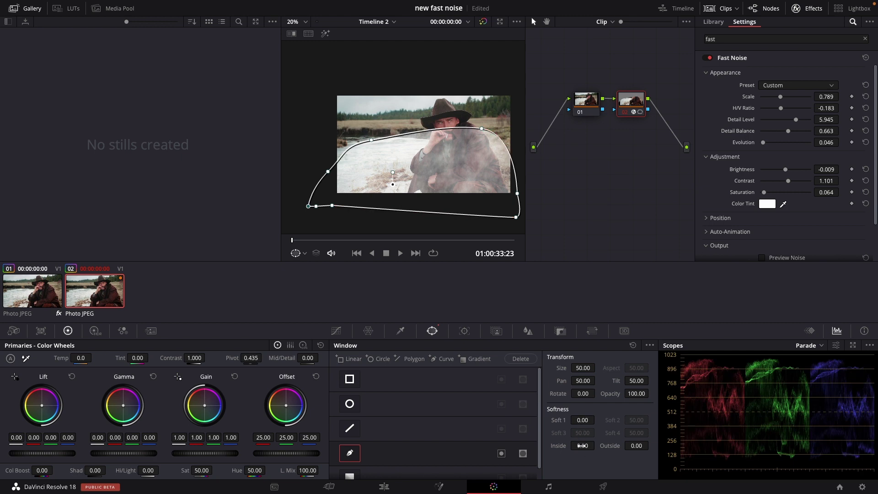
left_click_drag(582, 445, 638, 446)
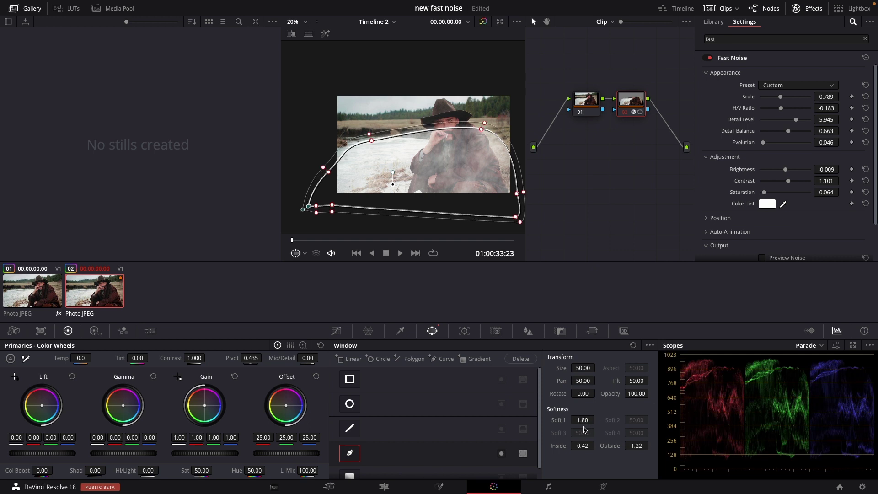
left_click_drag(582, 445, 590, 445)
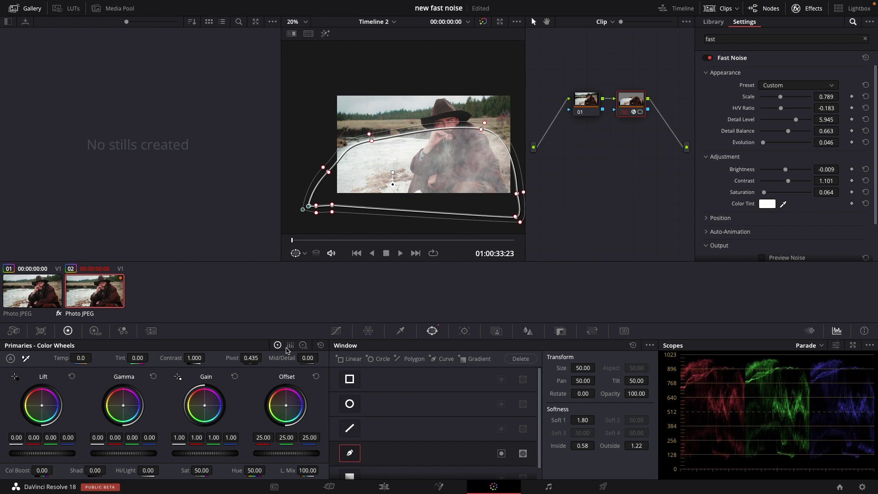